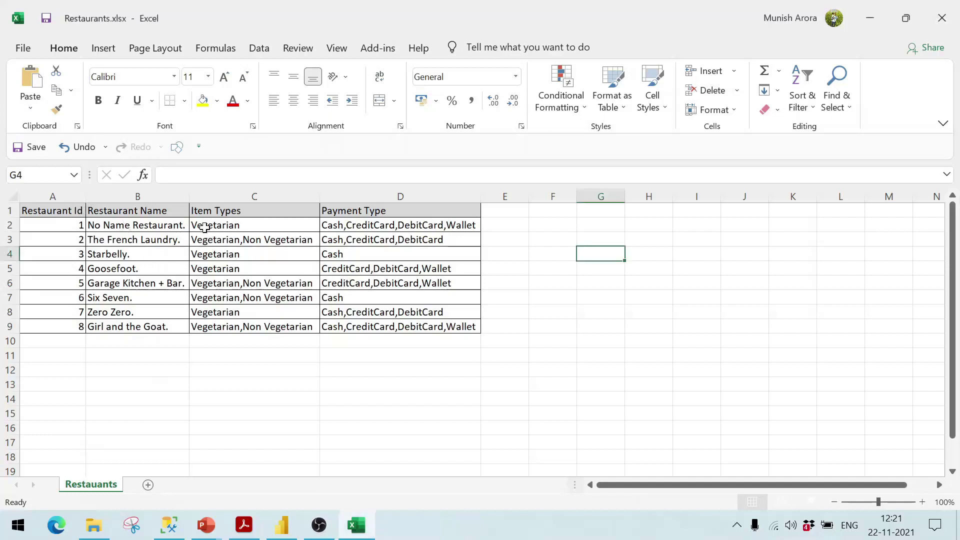
# - Review the Item Types and comma-separated Payment Type values in Excel, then switch to Power BI Desktop
pyautogui.click(205, 228)
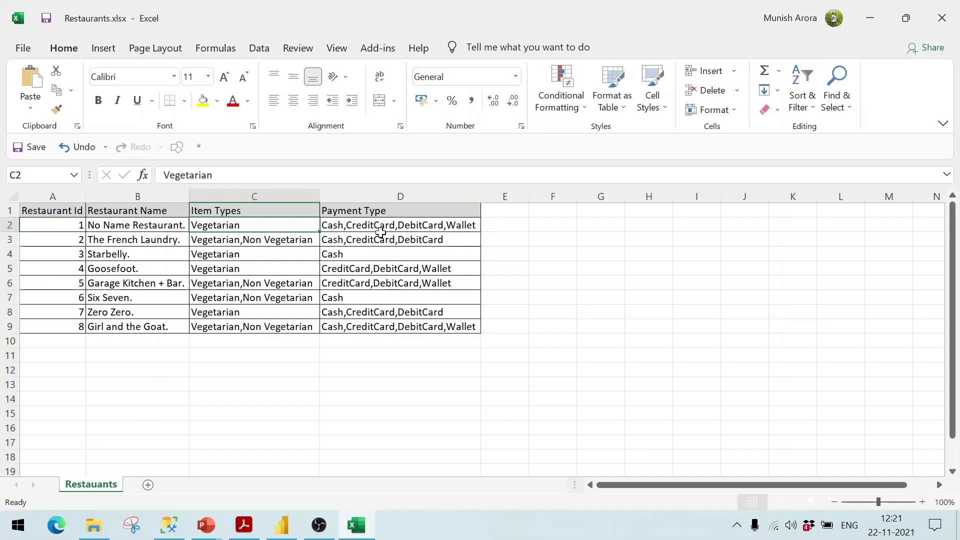
pyautogui.click(356, 230)
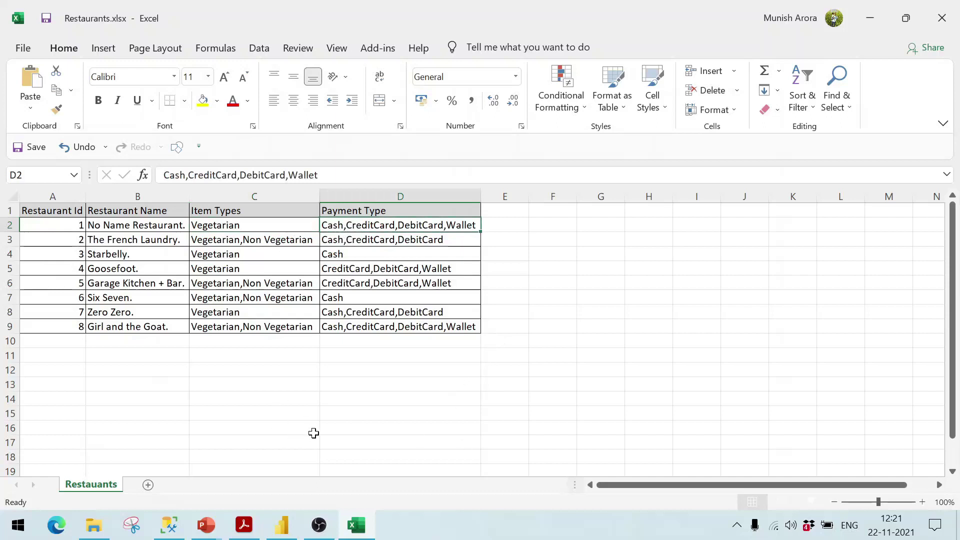
pyautogui.click(282, 525)
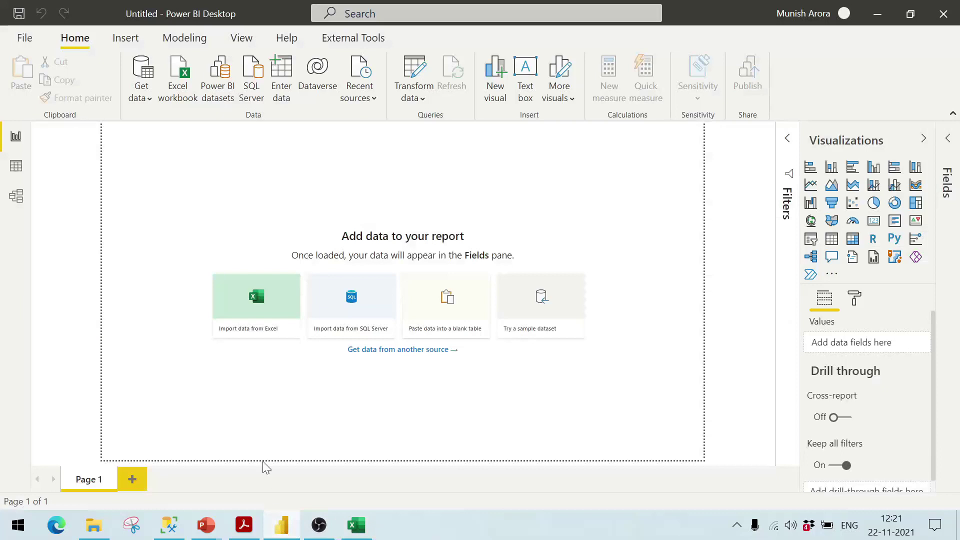
# - Import the Restaurants.xlsx workbook from the Demo\Transformations folder as an Excel data source
pyautogui.click(181, 80)
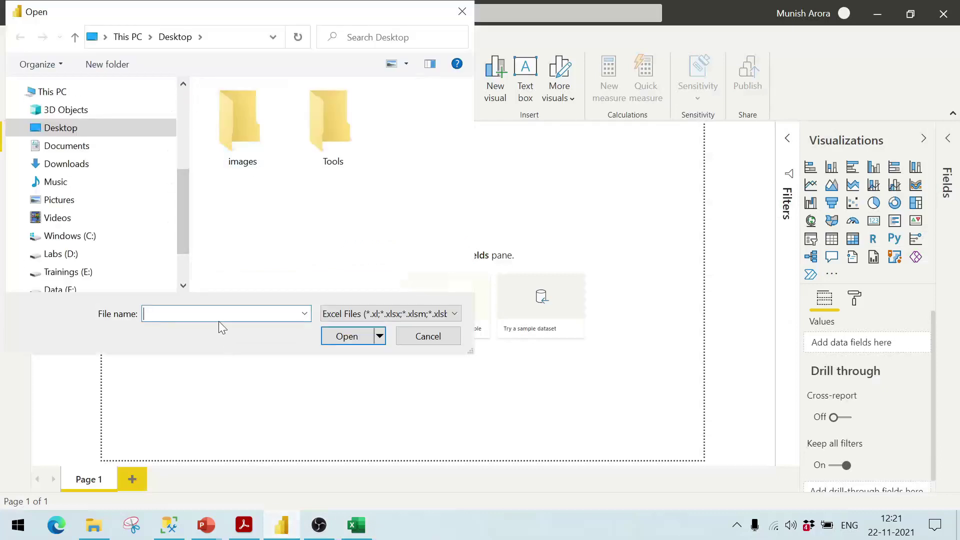
pyautogui.hotkey('ctrl', 'v')
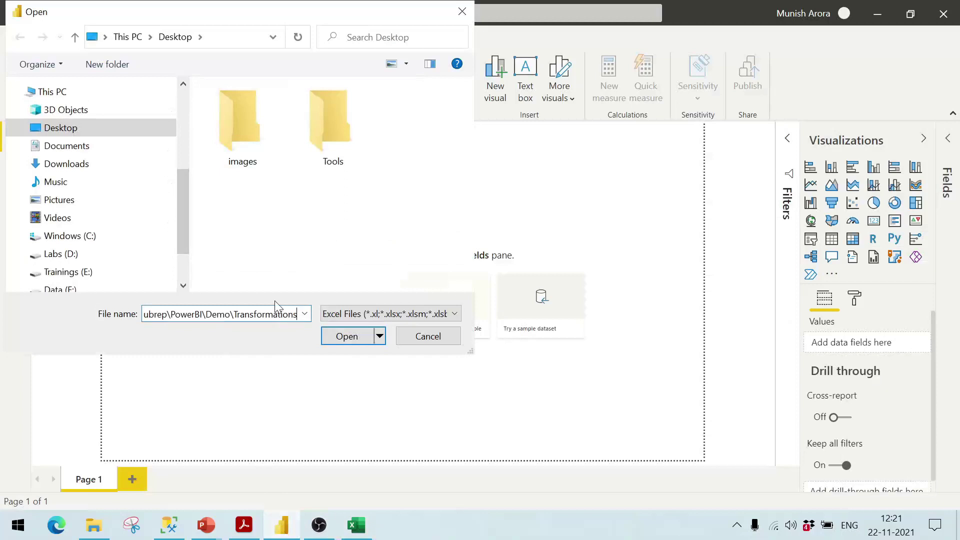
pyautogui.press('Return')
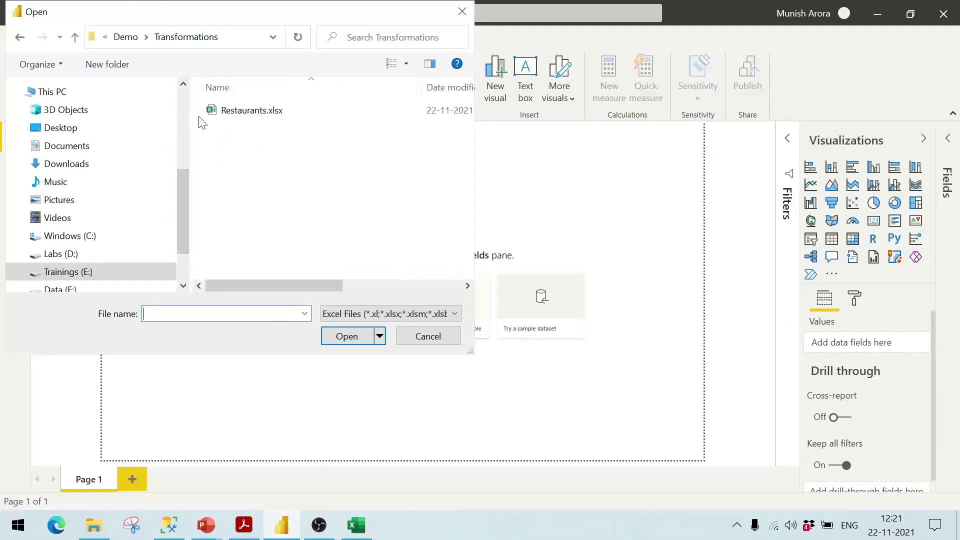
pyautogui.click(262, 113)
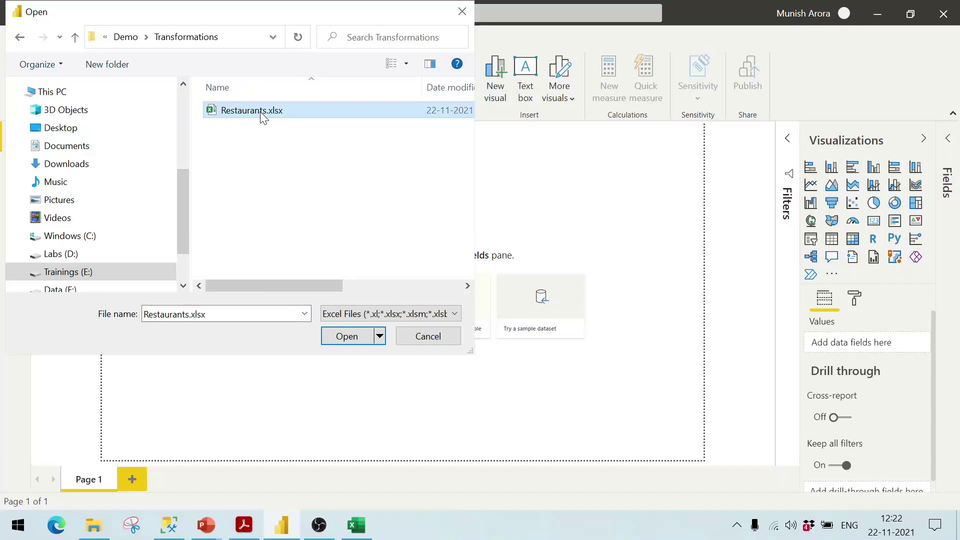
pyautogui.doubleClick(262, 116)
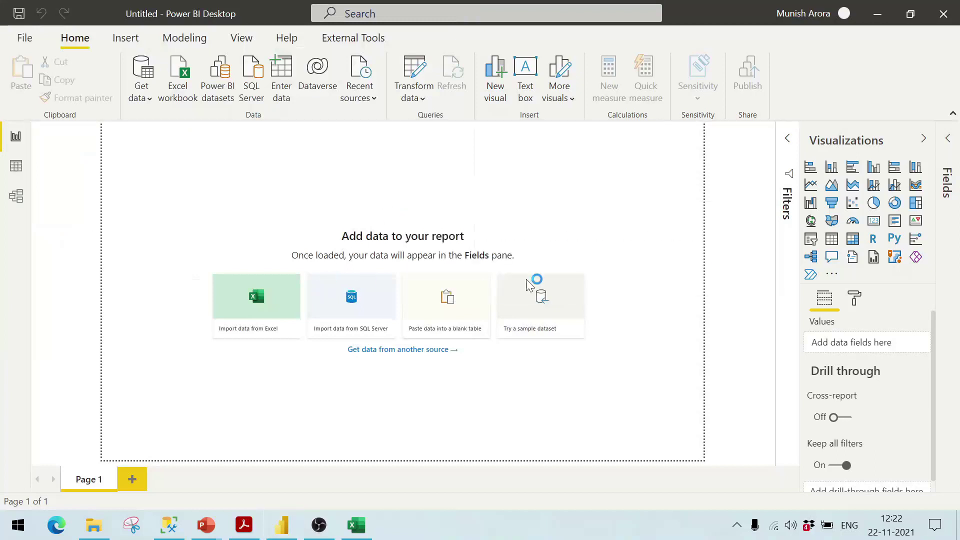
# - Select the Restauants sheet in Navigator and load it into the Power Query Editor for transforming
pyautogui.click(260, 131)
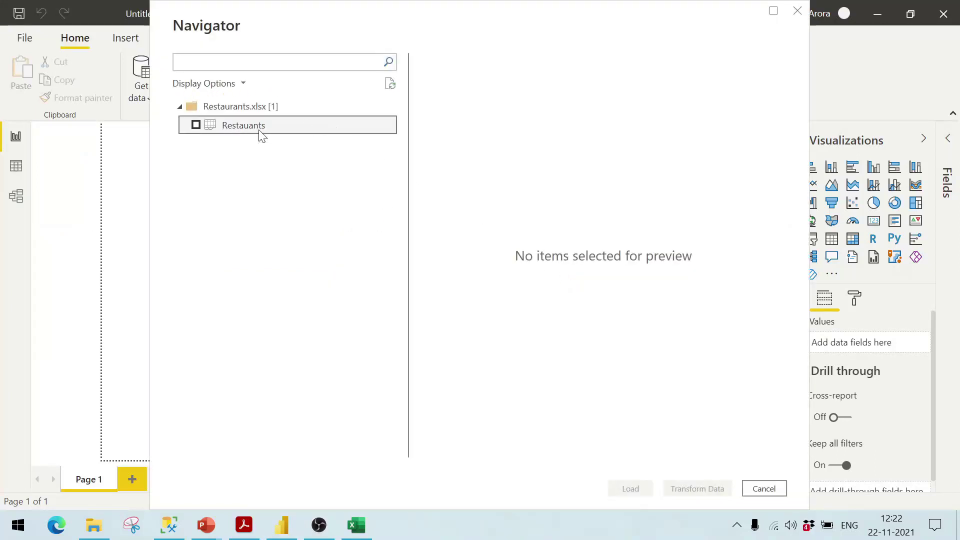
pyautogui.click(195, 125)
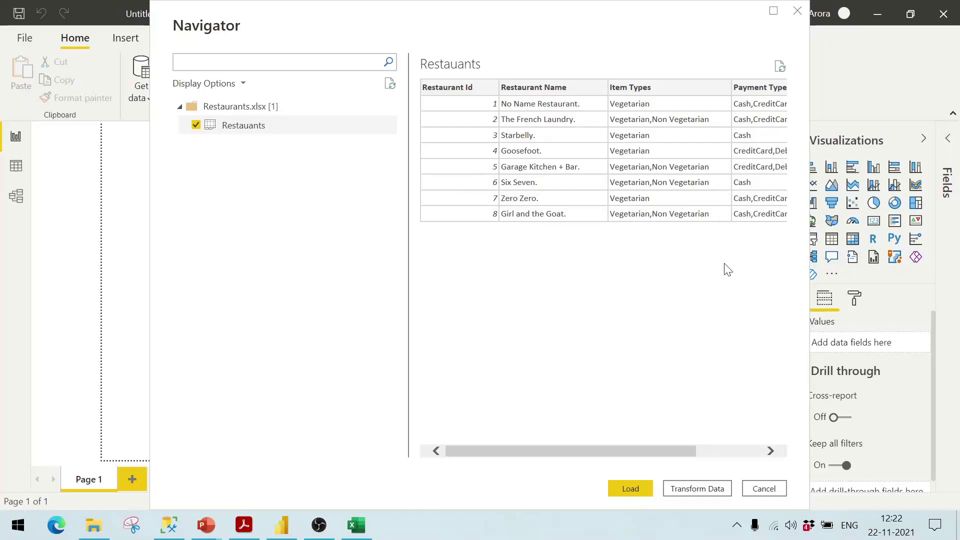
pyautogui.moveTo(640, 451); pyautogui.dragTo(776, 453)
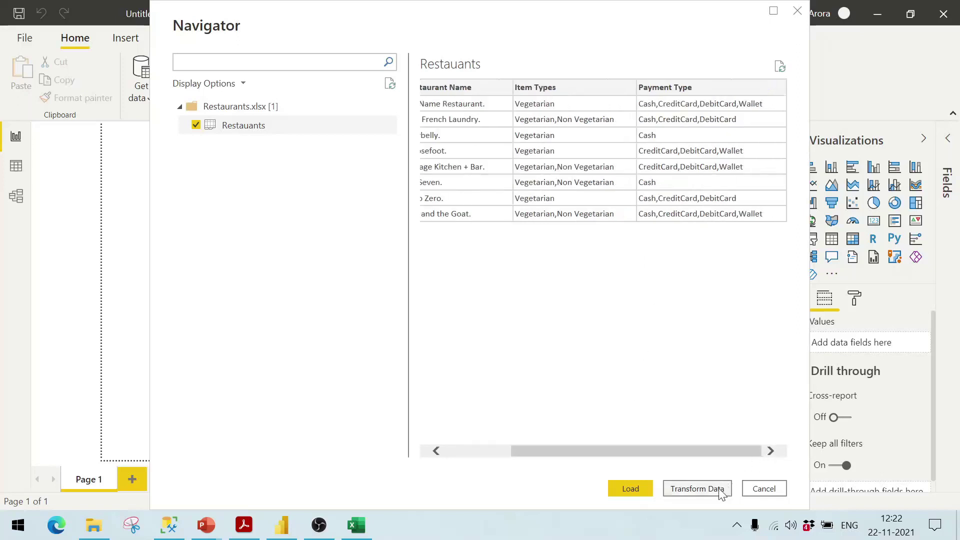
pyautogui.click(720, 489)
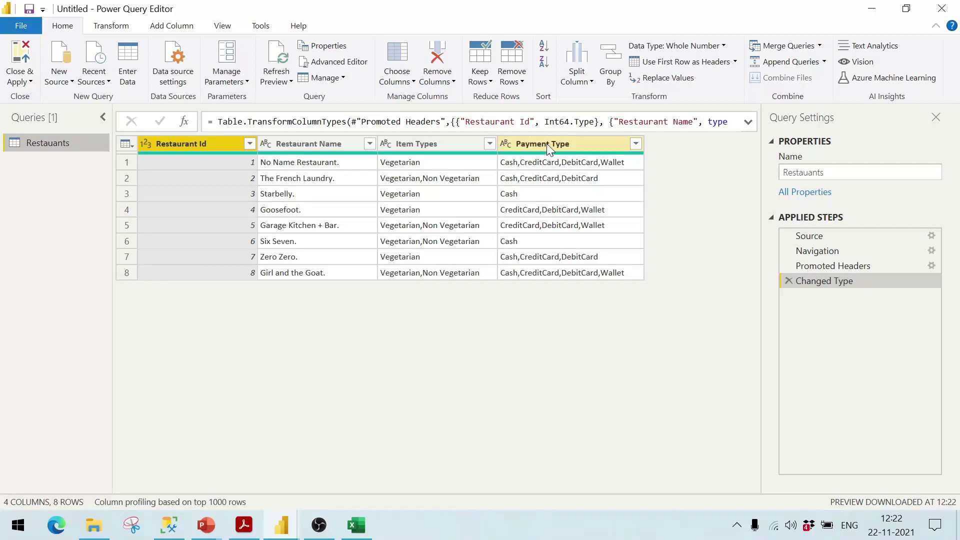
# - Split Payment Type by the Comma delimiter at each occurrence into Payment Type.1, .2 and more
pyautogui.click(601, 143)
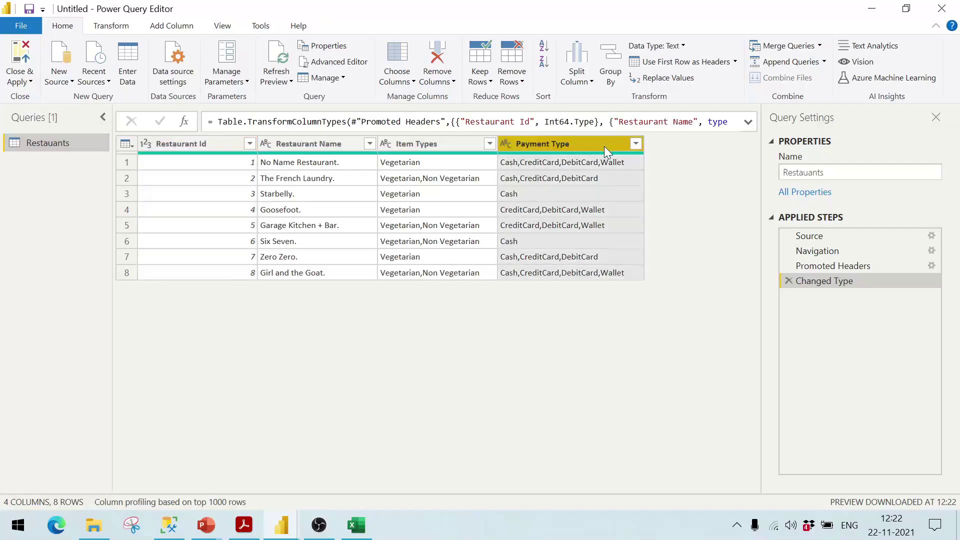
pyautogui.rightClick(604, 146)
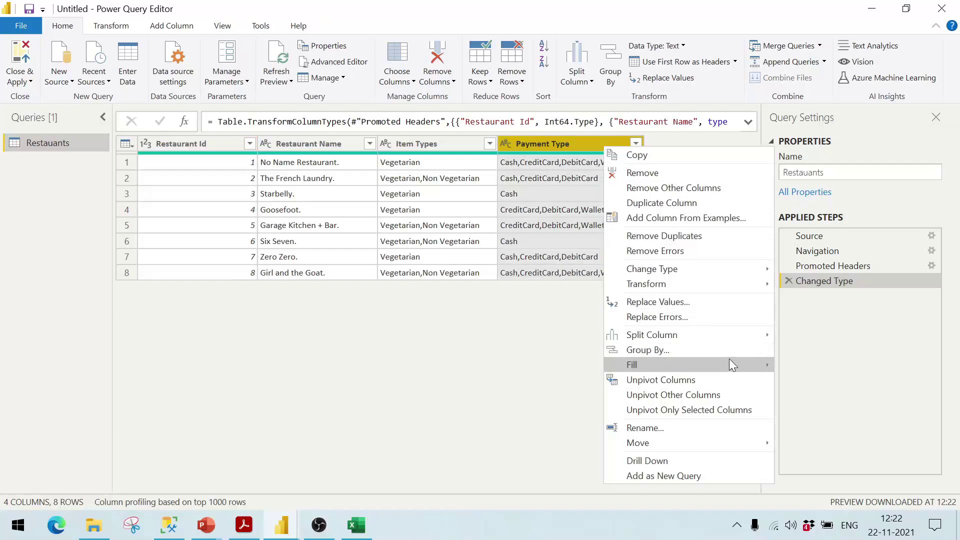
pyautogui.moveTo(718, 334)
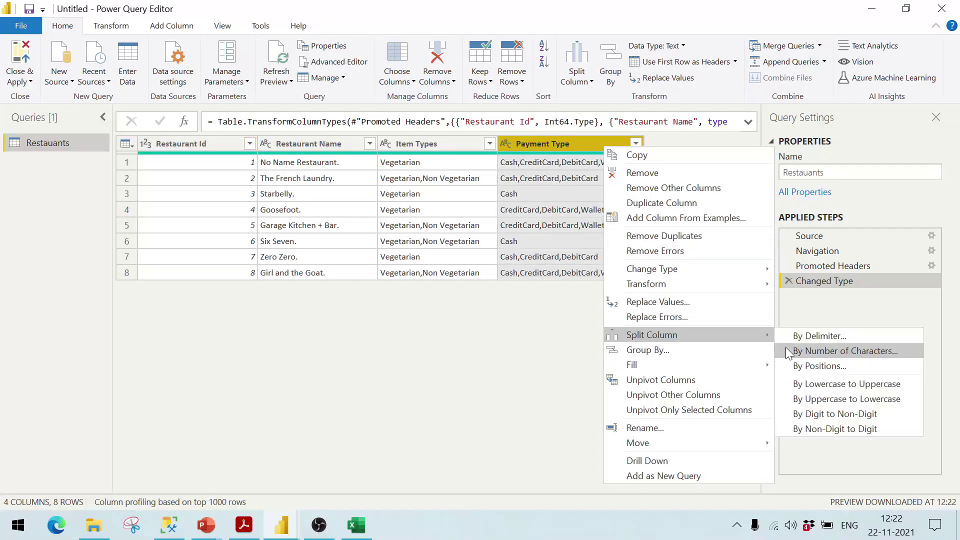
pyautogui.click(805, 337)
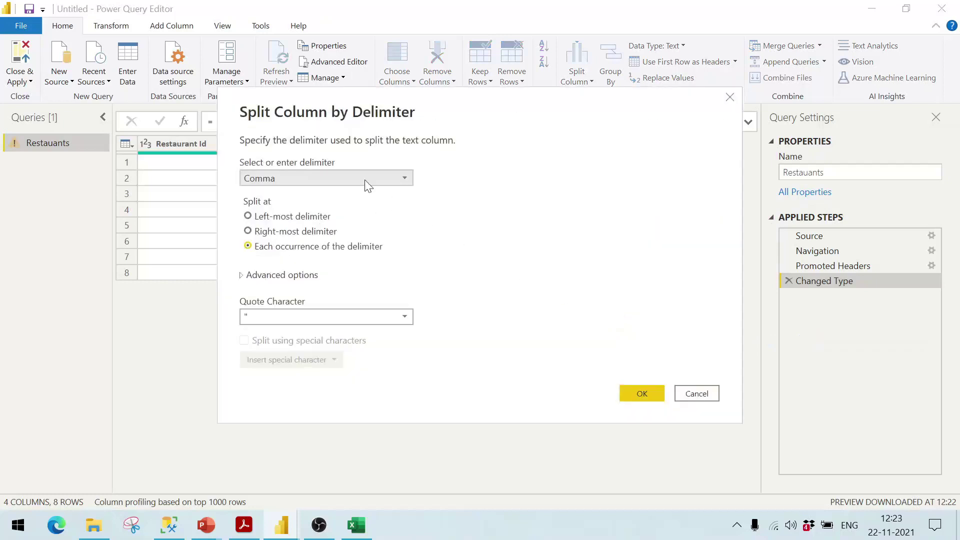
pyautogui.moveTo(404, 103); pyautogui.dragTo(216, 131)
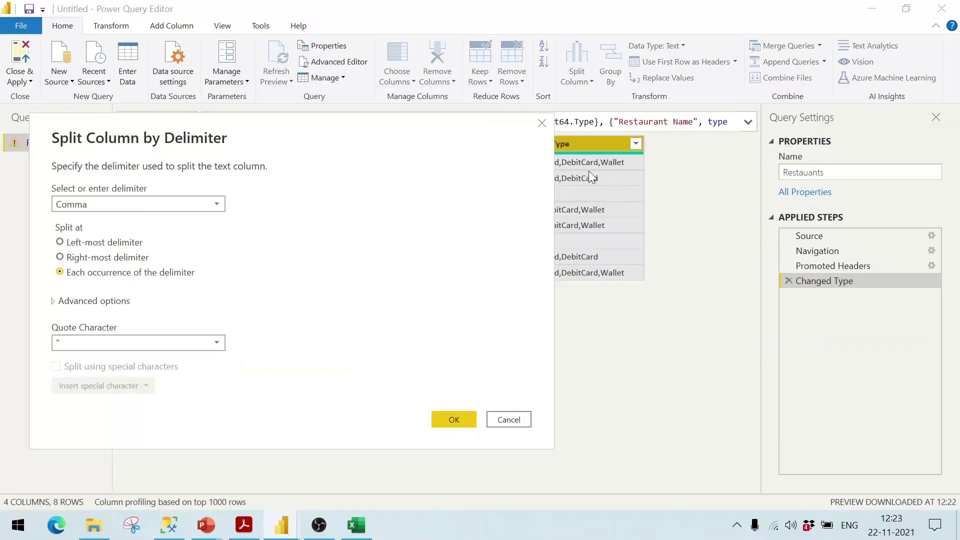
pyautogui.moveTo(359, 131); pyautogui.dragTo(393, 123)
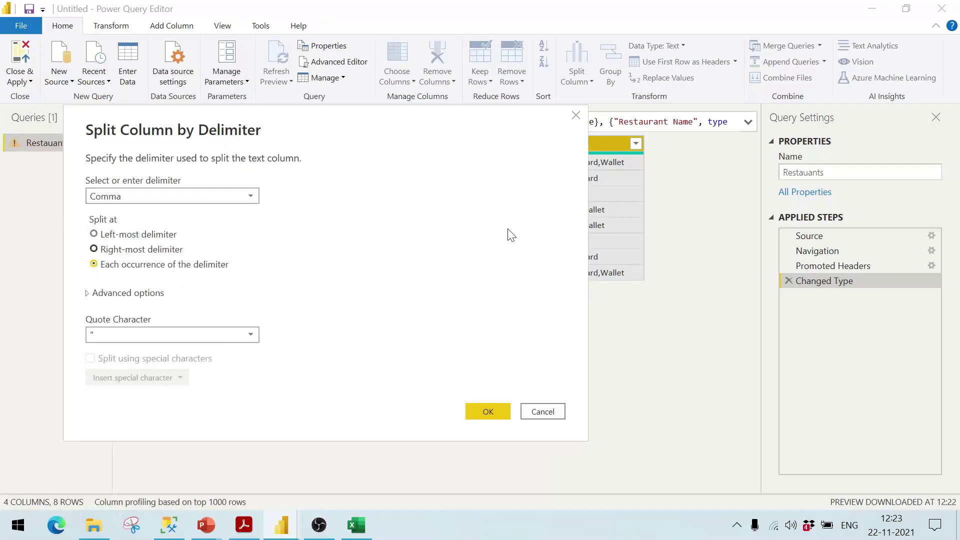
pyautogui.moveTo(519, 125); pyautogui.dragTo(465, 94)
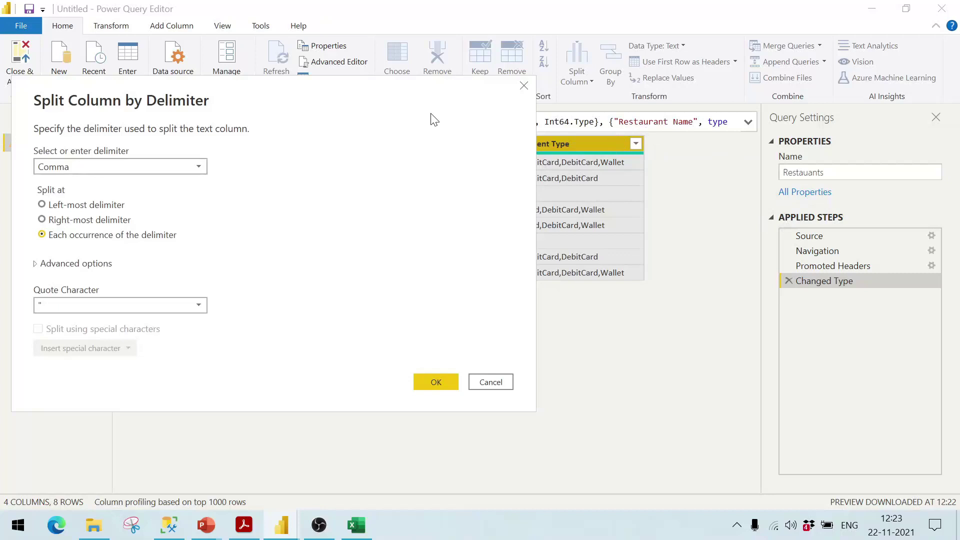
pyautogui.moveTo(424, 94); pyautogui.dragTo(373, 100)
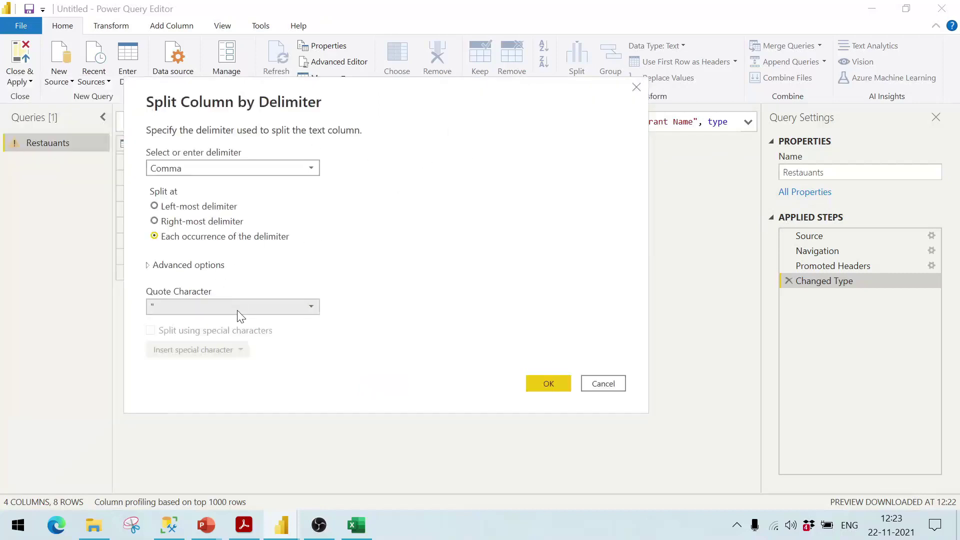
pyautogui.click(548, 381)
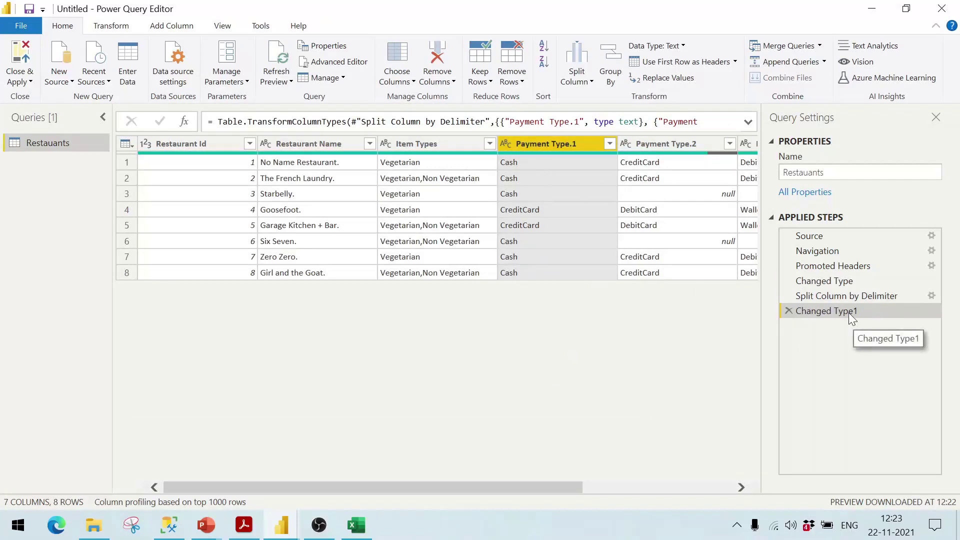
# - Remove the type-change step and change the comma split to produce rows instead of columns
pyautogui.click(788, 312)
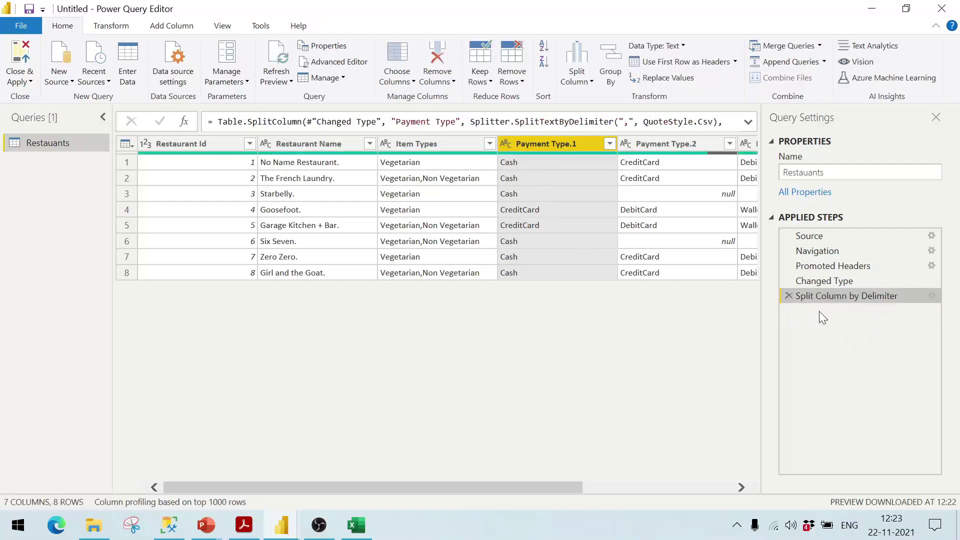
pyautogui.doubleClick(839, 295)
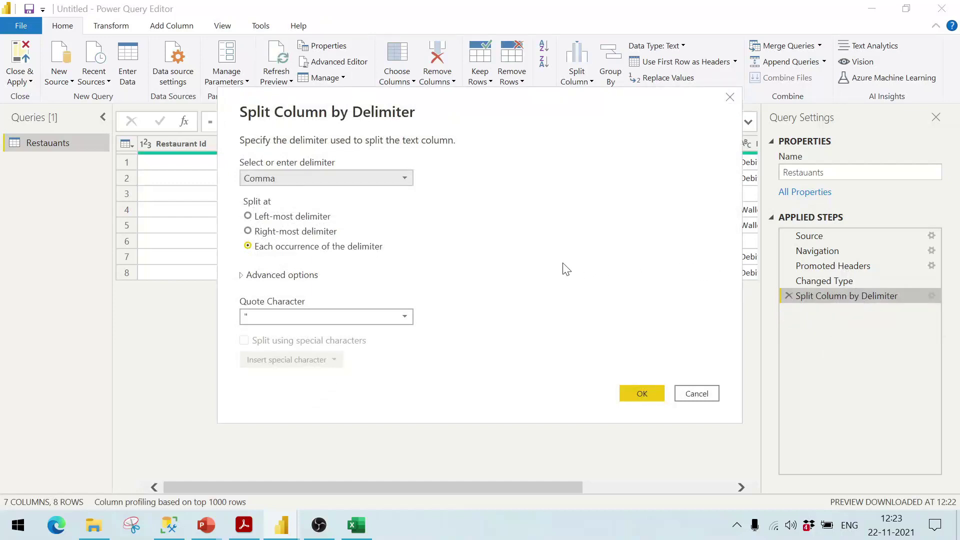
pyautogui.click(308, 275)
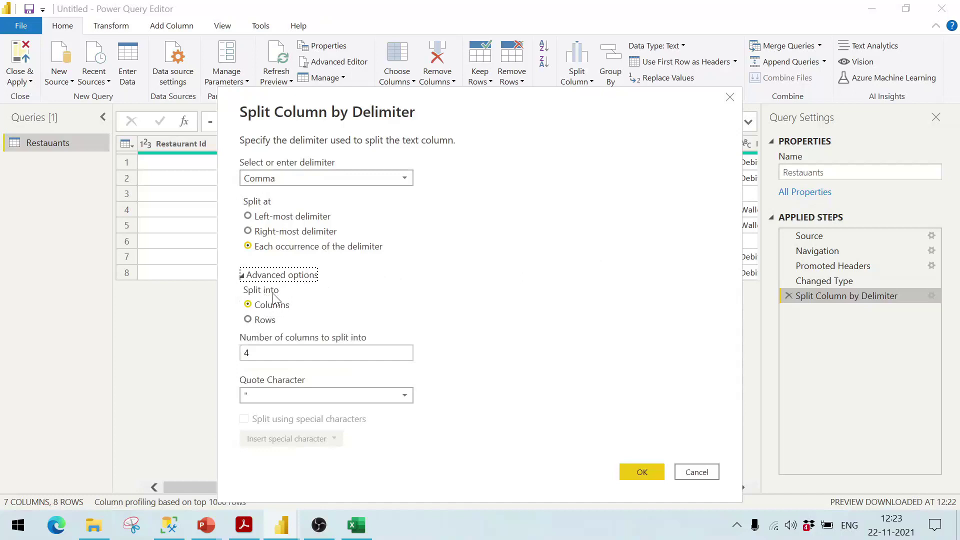
pyautogui.click(261, 321)
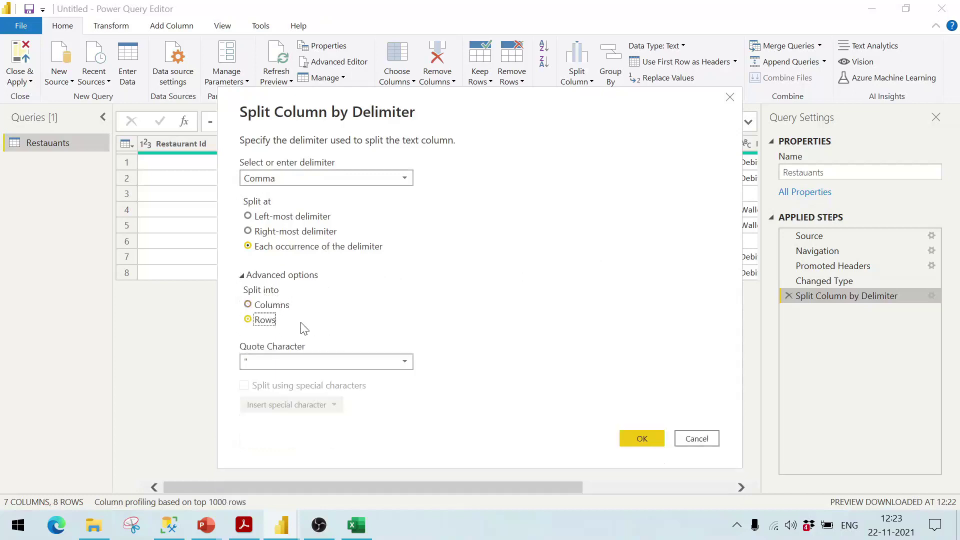
pyautogui.click(642, 439)
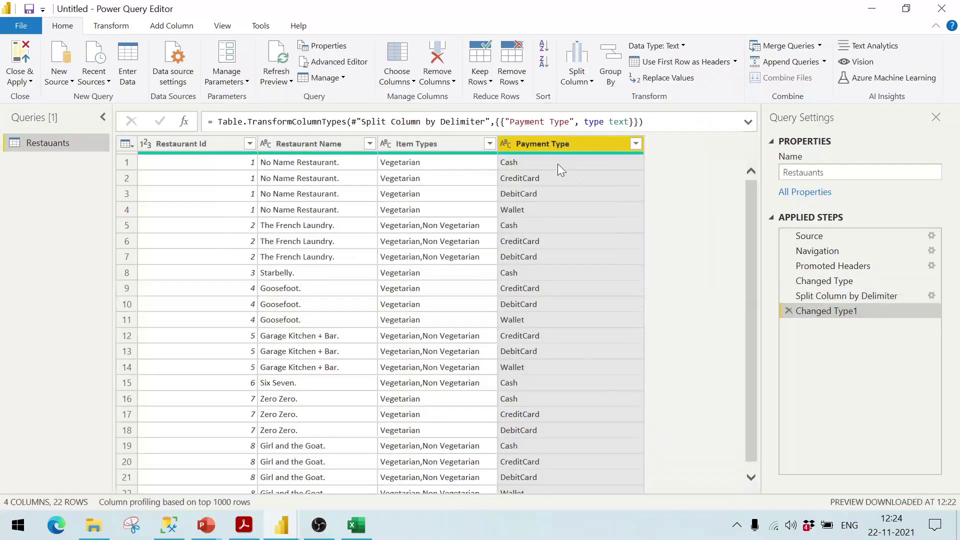
# - Check the split Payment Type values (Cash, CreditCard, etc.) and select the whole Payment Type column
pyautogui.click(557, 165)
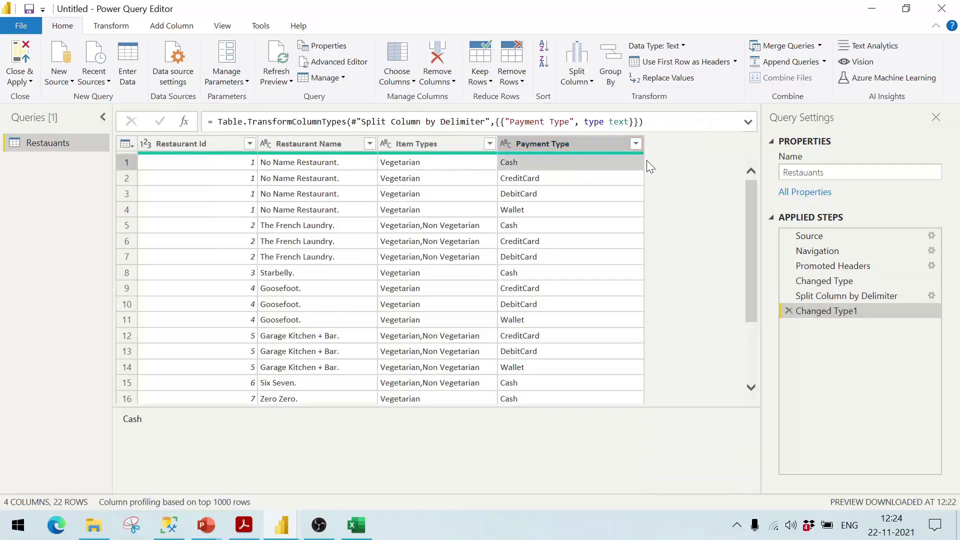
pyautogui.press('Down')
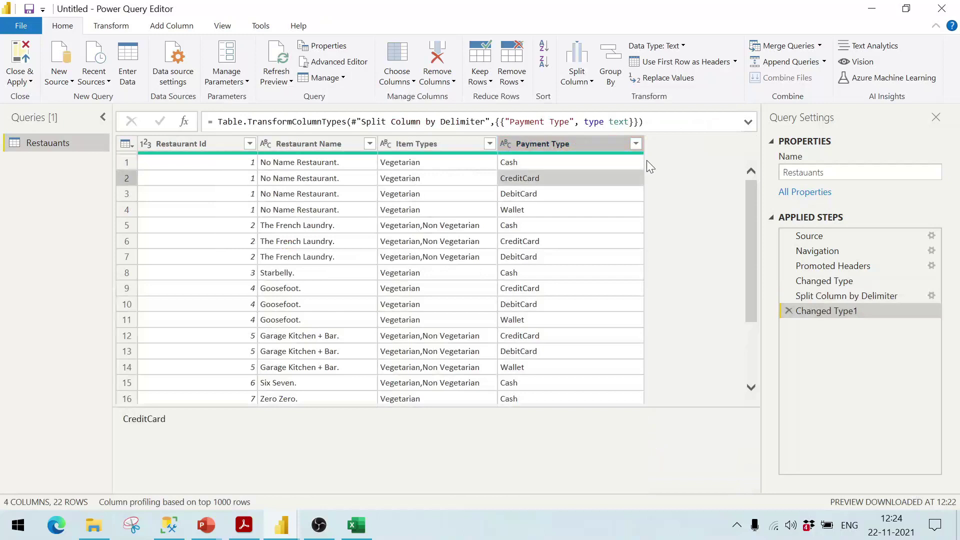
pyautogui.press('Down')
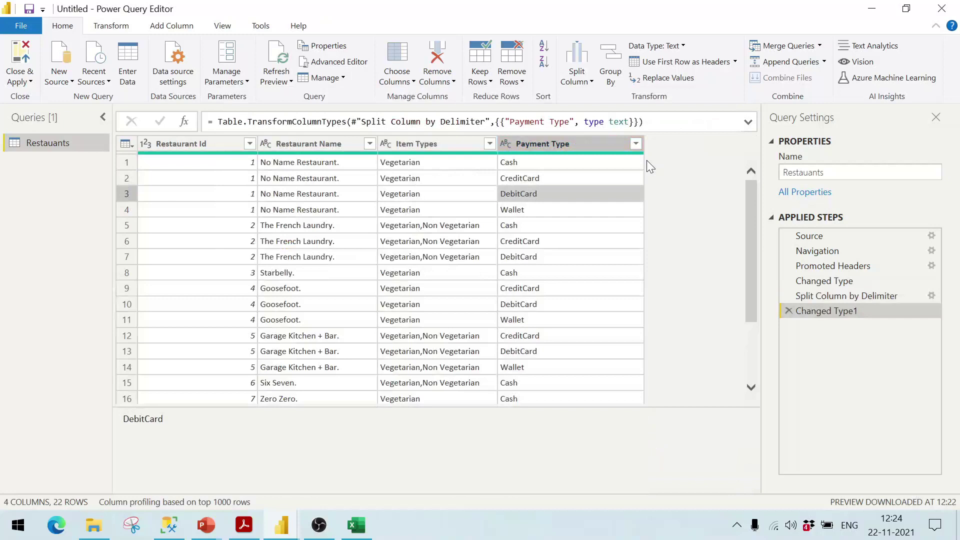
pyautogui.press('Down')
pyautogui.press('Up')
pyautogui.press('Up')
pyautogui.press('Up')
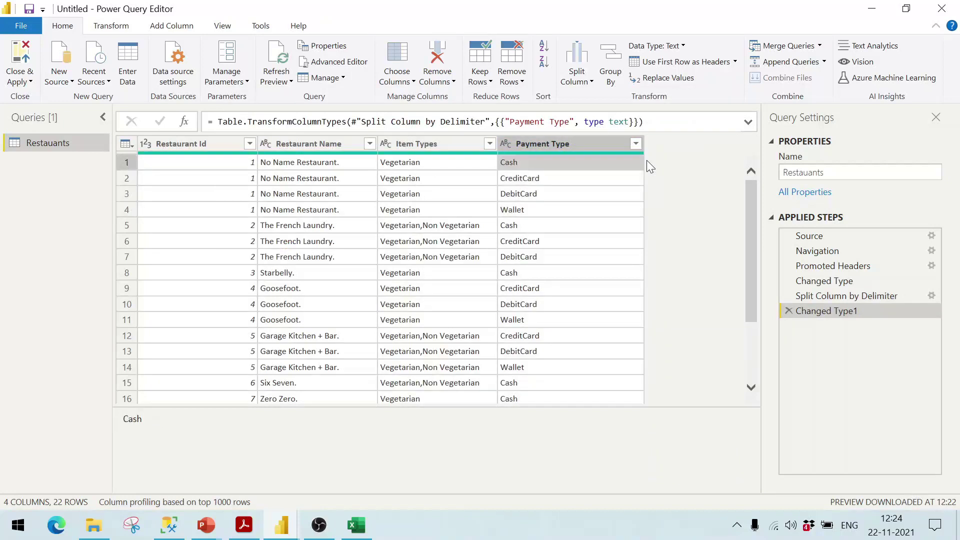
pyautogui.hotkey('ctrl', 'space')
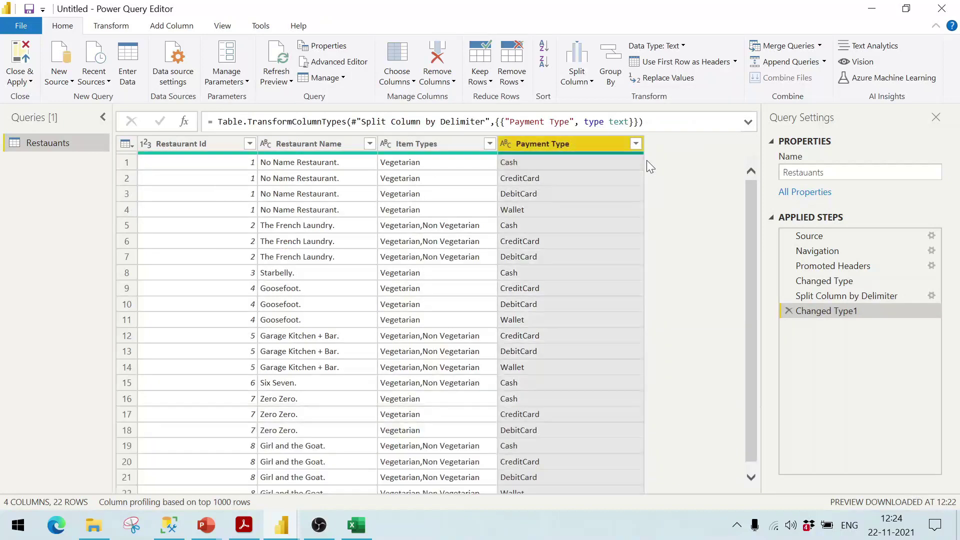
pyautogui.click(460, 145)
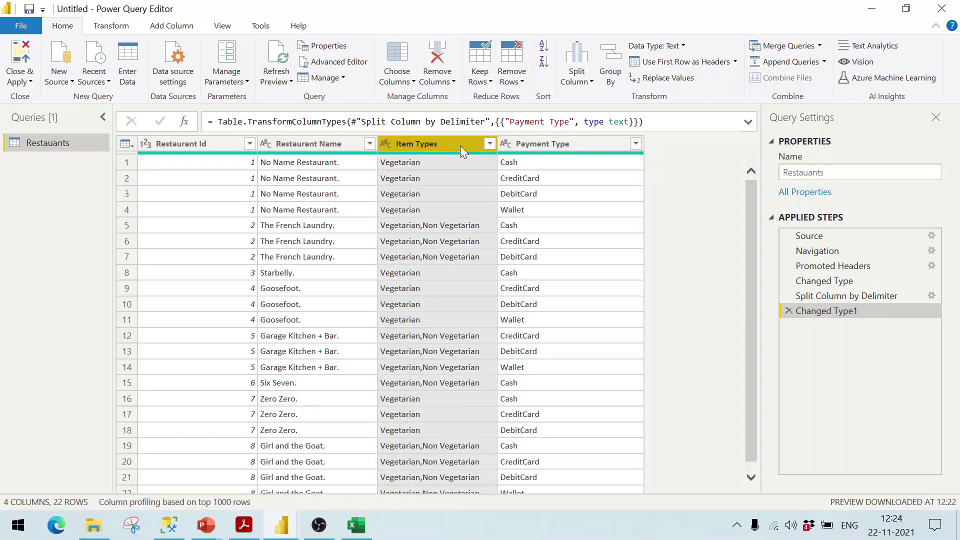
pyautogui.rightClick(460, 146)
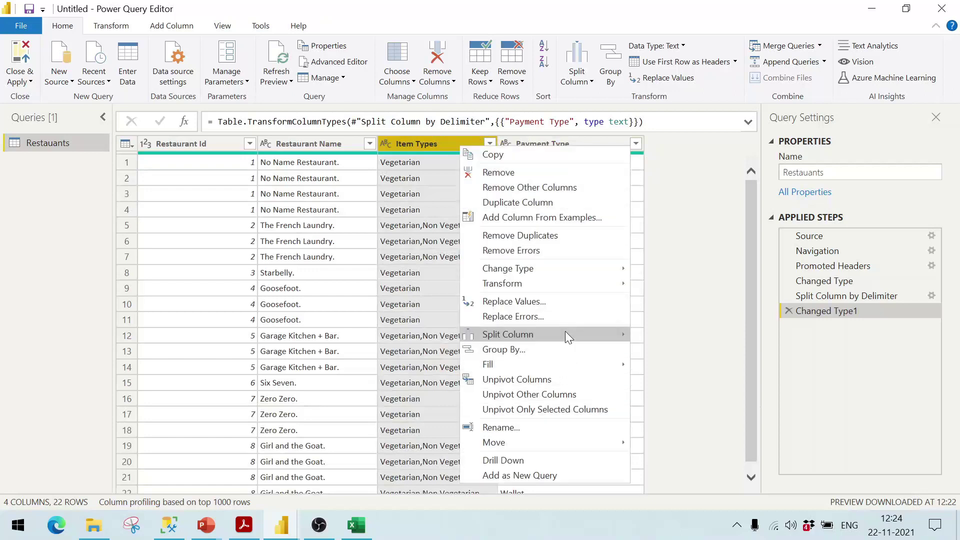
pyautogui.moveTo(565, 331)
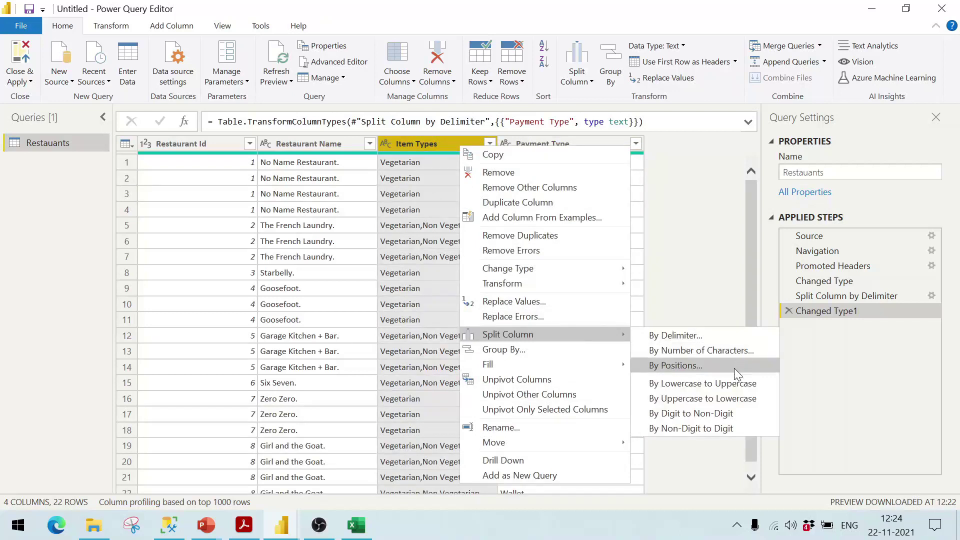
pyautogui.click(705, 335)
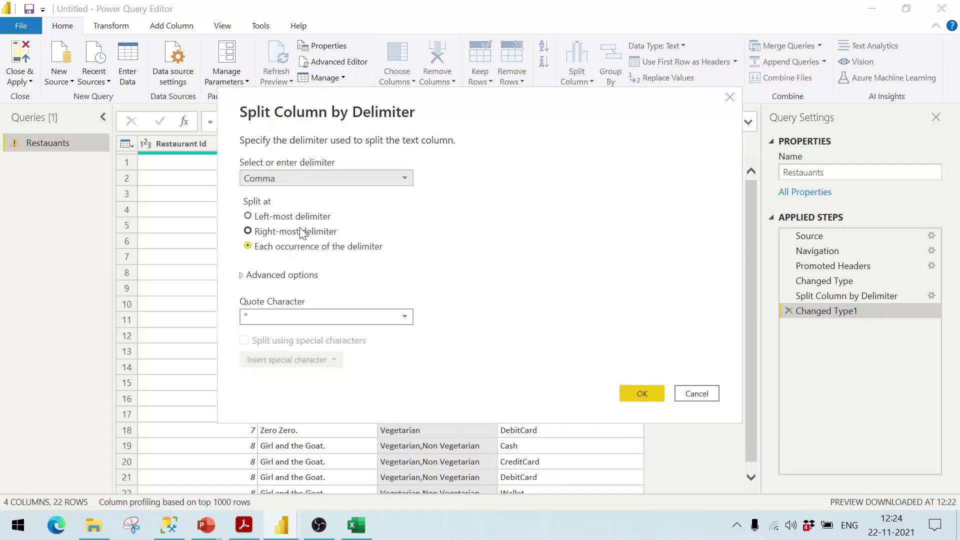
pyautogui.click(302, 277)
pyautogui.click(265, 325)
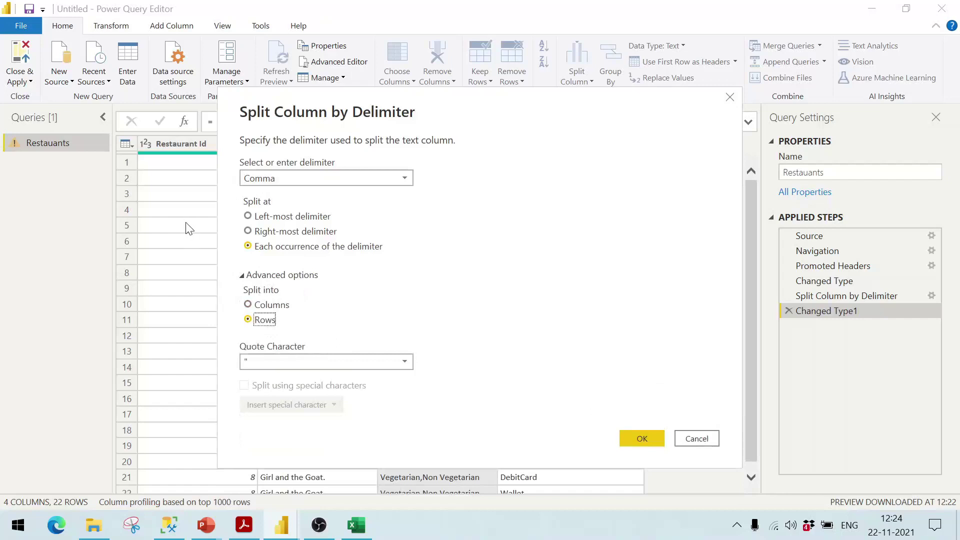
pyautogui.click(705, 442)
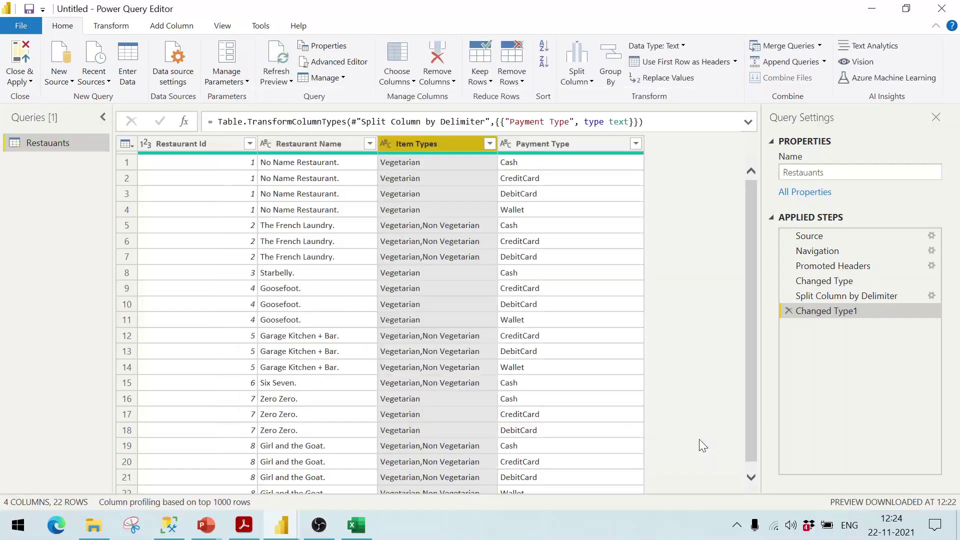
# - Rename the query to Restaurants
pyautogui.doubleClick(86, 146)
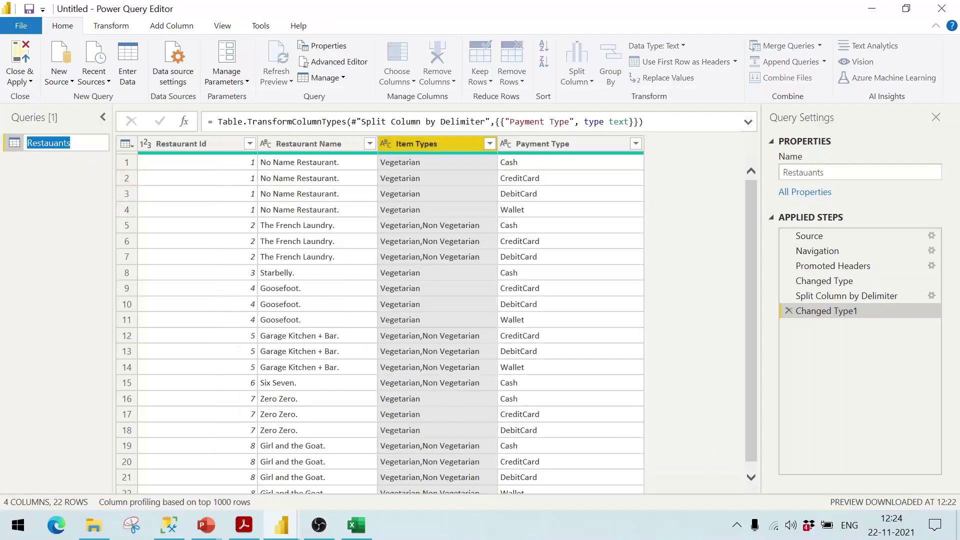
pyautogui.press('End')
pyautogui.press('Return')
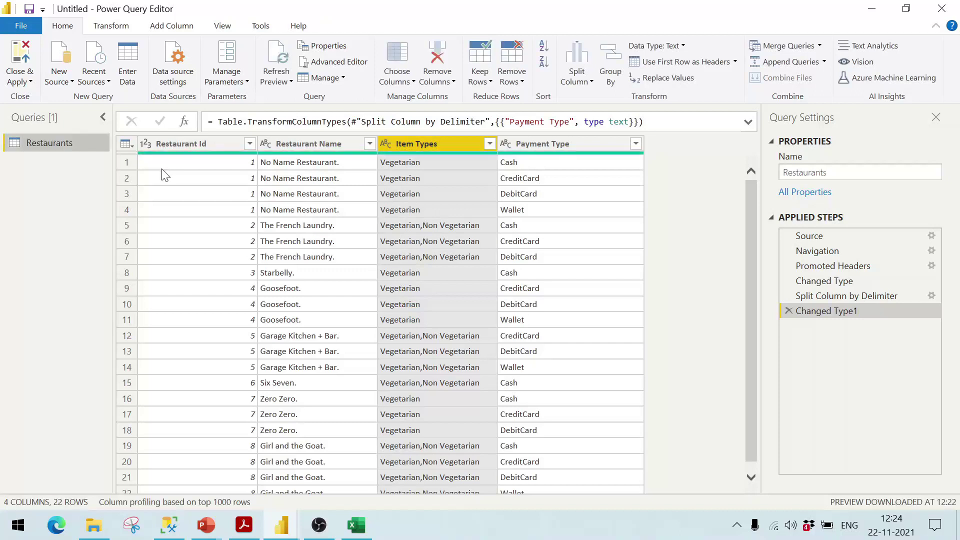
# - Close & Apply the query changes and add an empty clustered column chart to the page
pyautogui.click(21, 82)
pyautogui.click(40, 96)
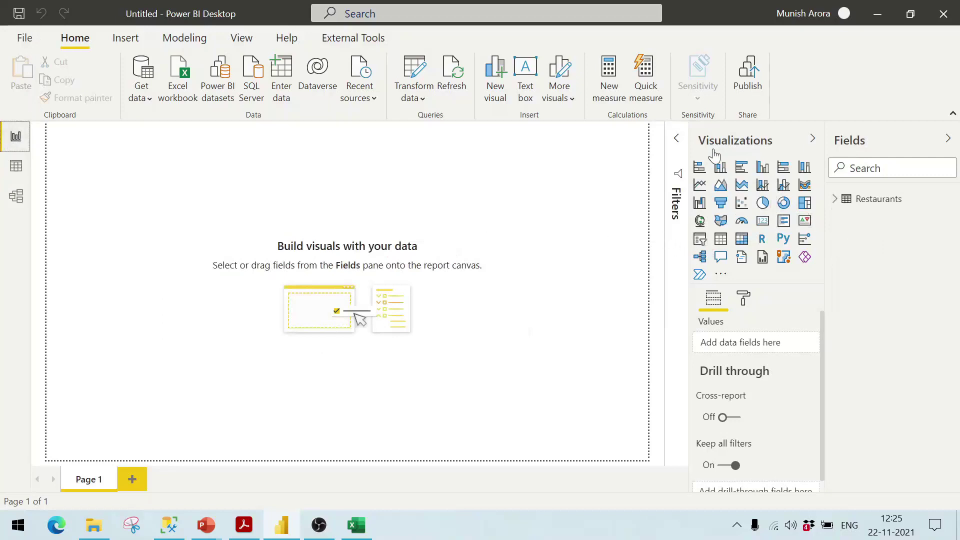
pyautogui.click(763, 170)
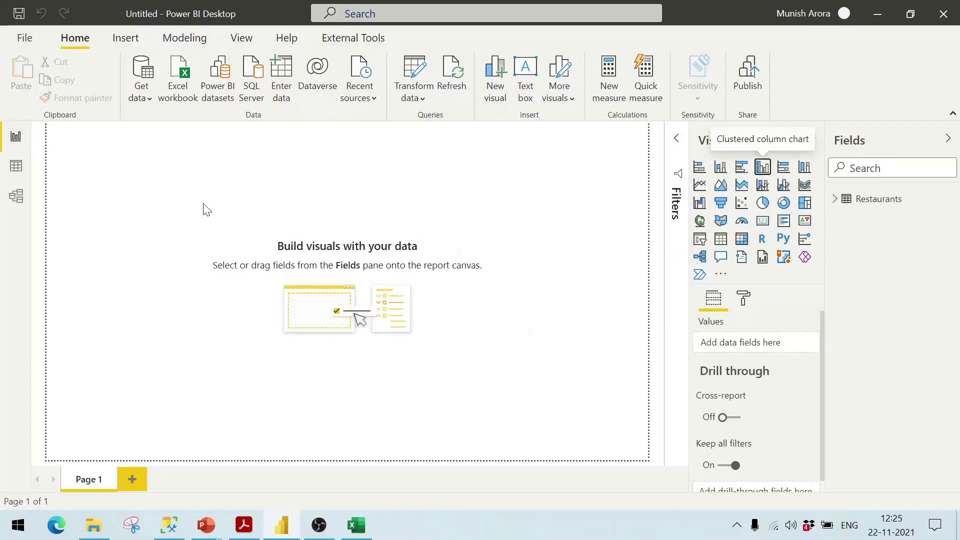
# - Position and enlarge the chart, with Payment Type on Axis and Count of Restaurant Name as Values
pyautogui.moveTo(86, 182); pyautogui.dragTo(191, 229)
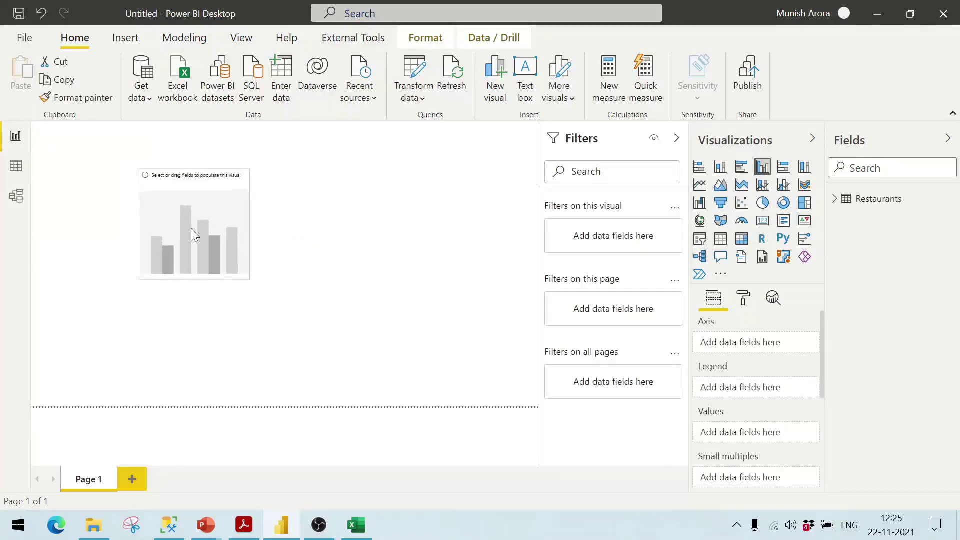
pyautogui.moveTo(249, 279); pyautogui.dragTo(354, 315)
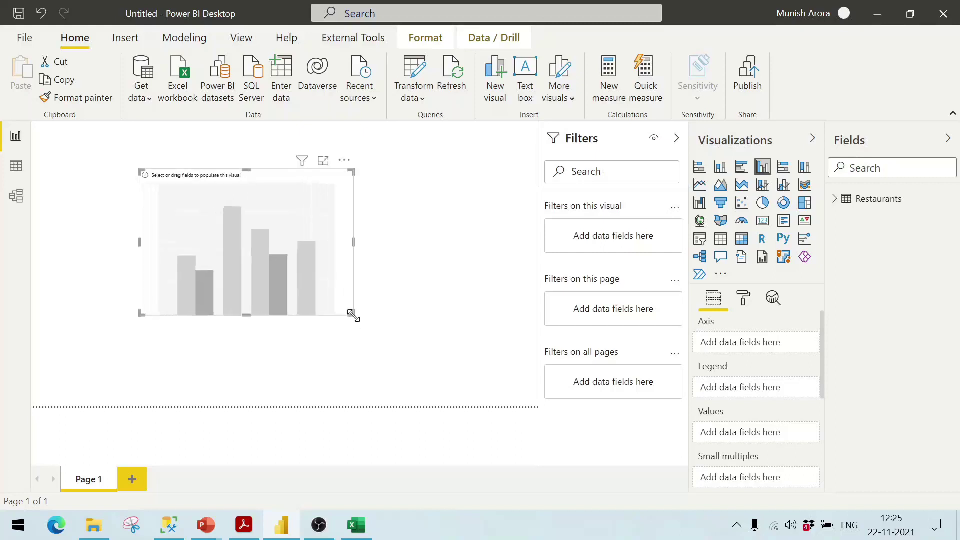
pyautogui.click(835, 198)
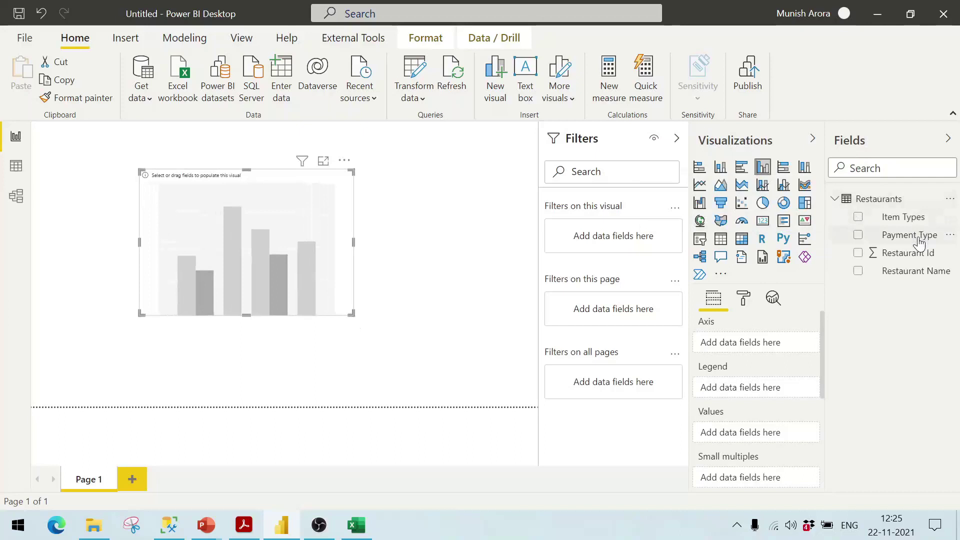
pyautogui.moveTo(919, 234); pyautogui.dragTo(767, 344)
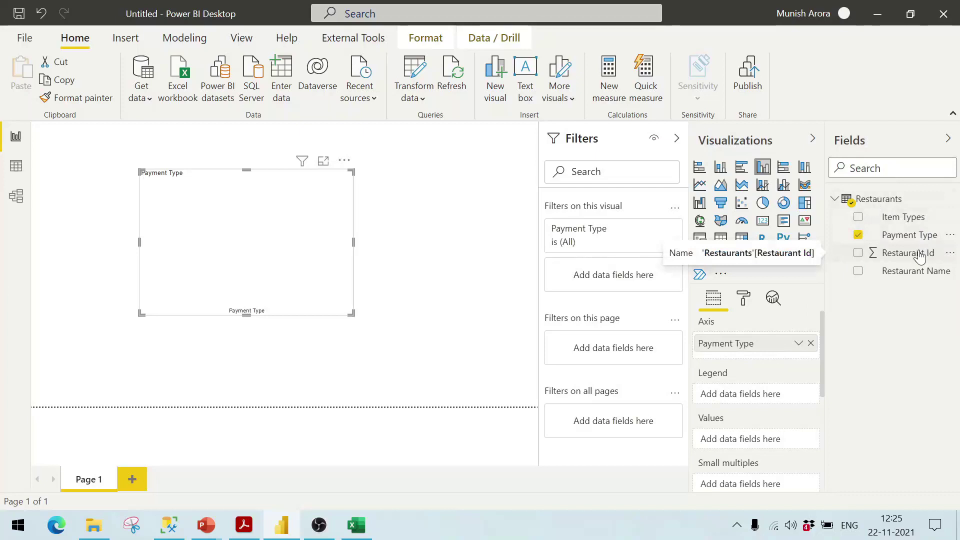
pyautogui.moveTo(903, 273); pyautogui.dragTo(755, 439)
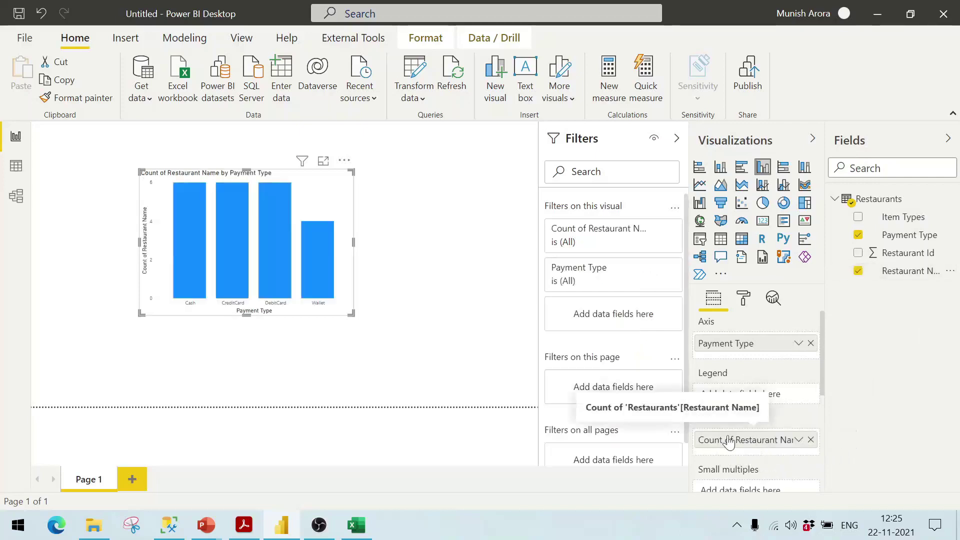
pyautogui.moveTo(350, 313); pyautogui.dragTo(442, 371)
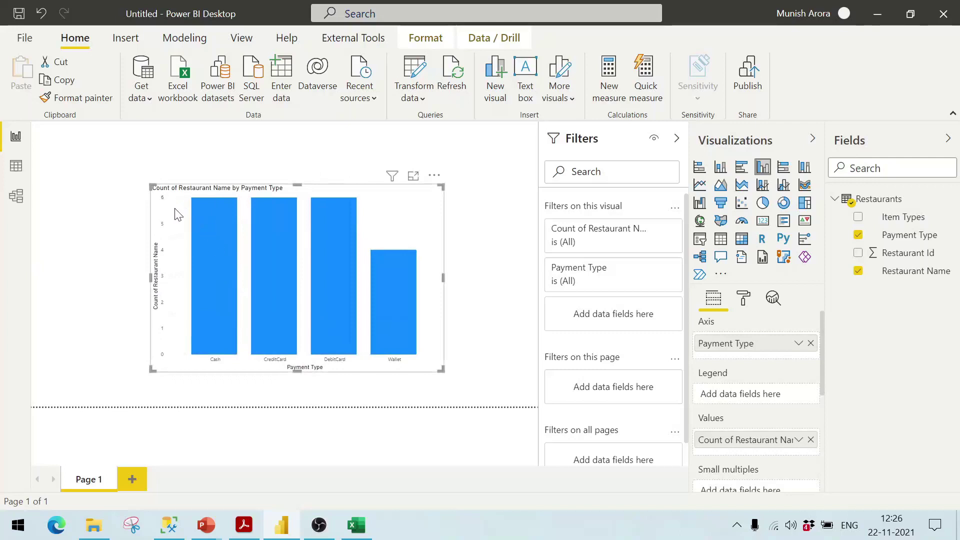
pyautogui.click(798, 440)
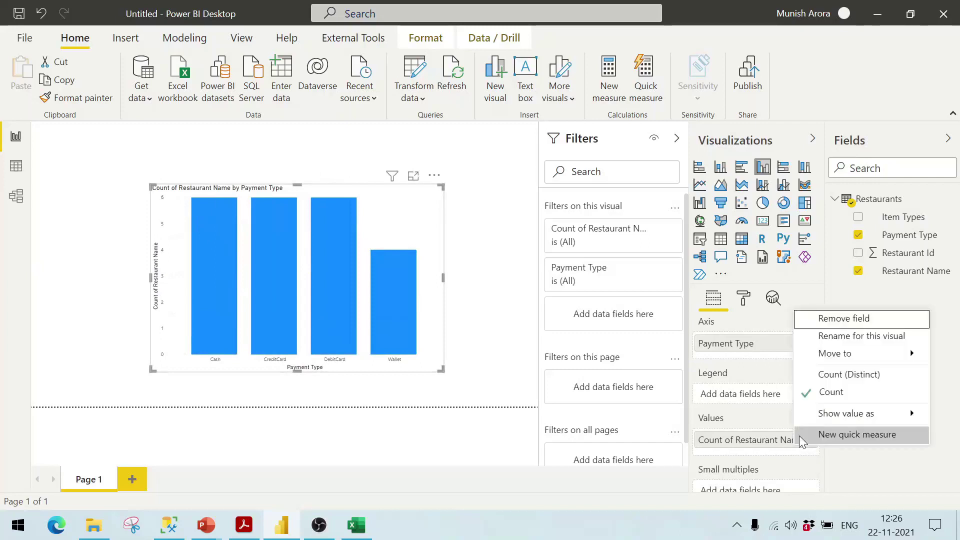
pyautogui.click(828, 374)
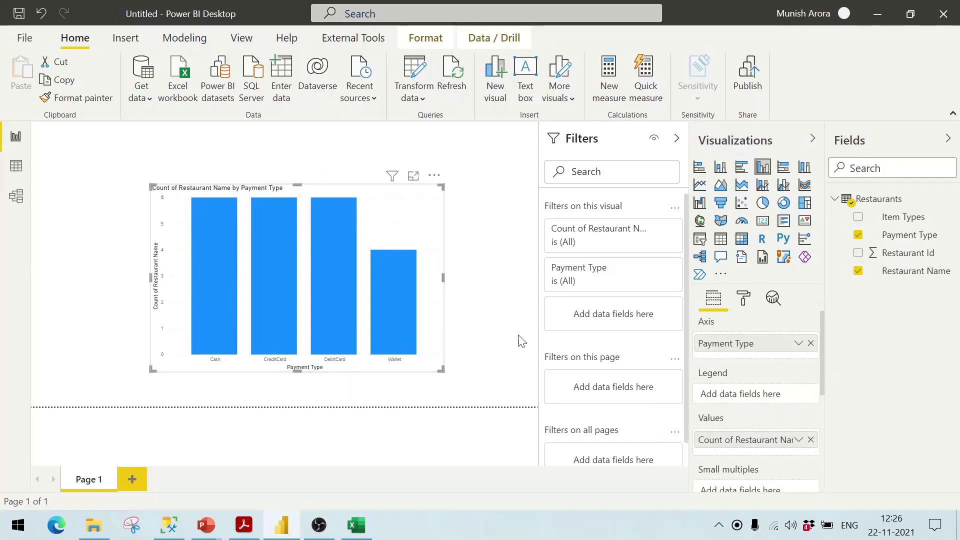
pyautogui.moveTo(211, 264)
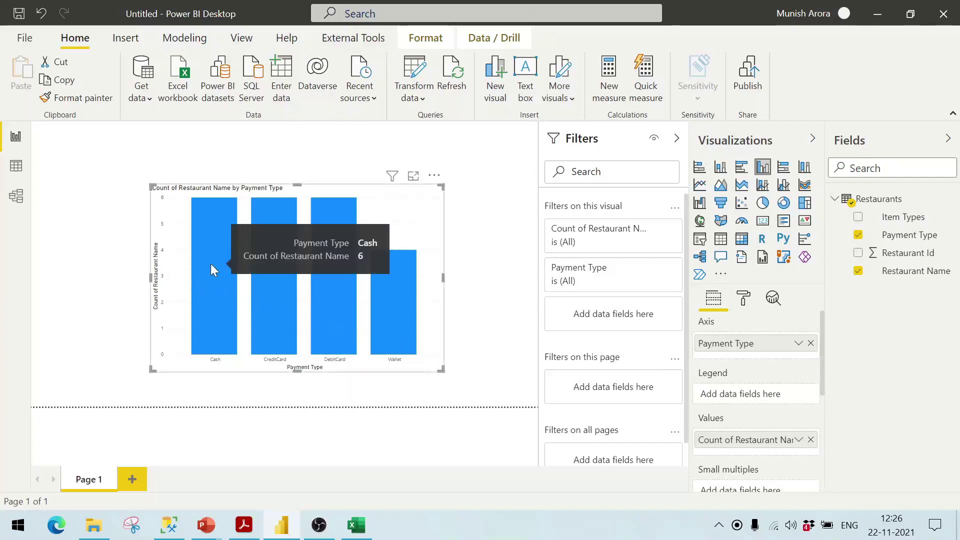
pyautogui.rightClick(211, 263)
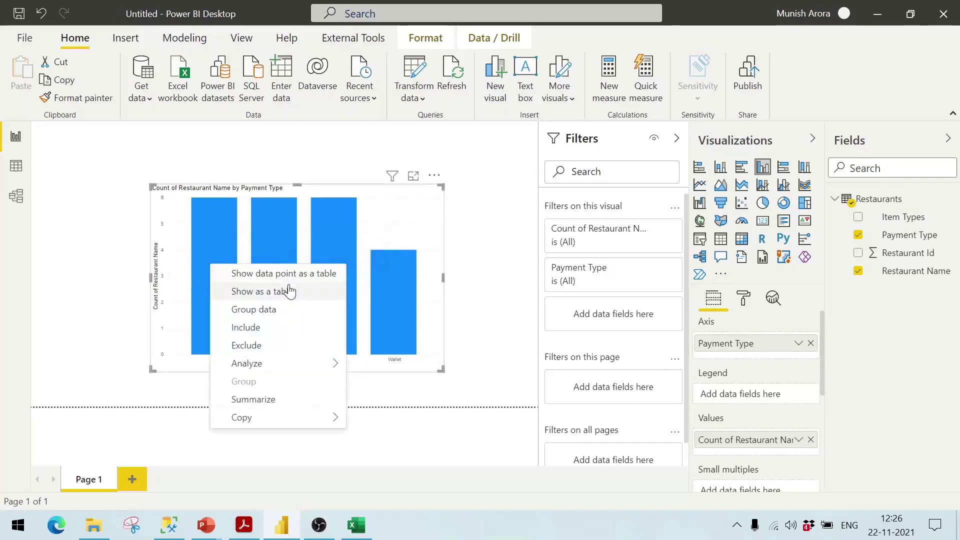
pyautogui.moveTo(326, 367)
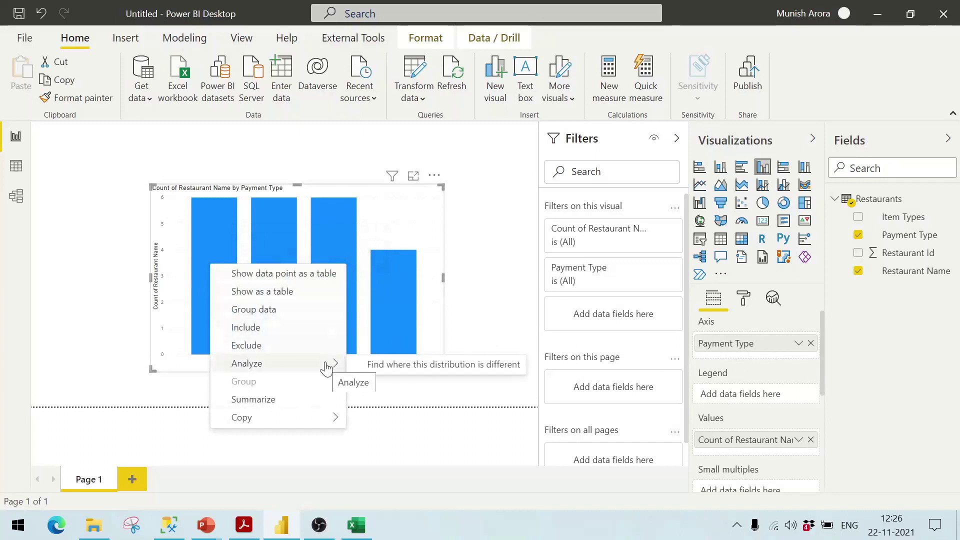
pyautogui.click(515, 277)
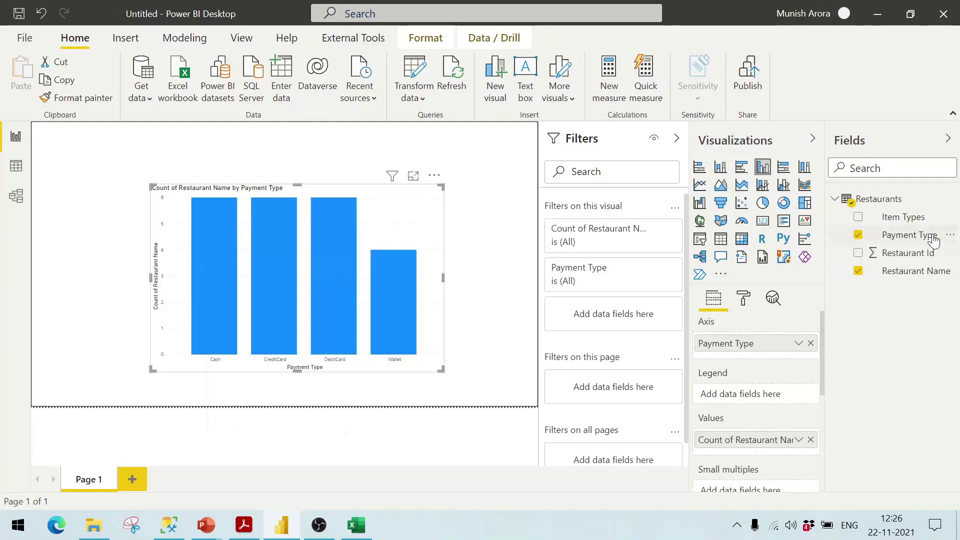
# - In Data view, filter the Restaurants table's Payment Type column to Cash only
pyautogui.click(16, 168)
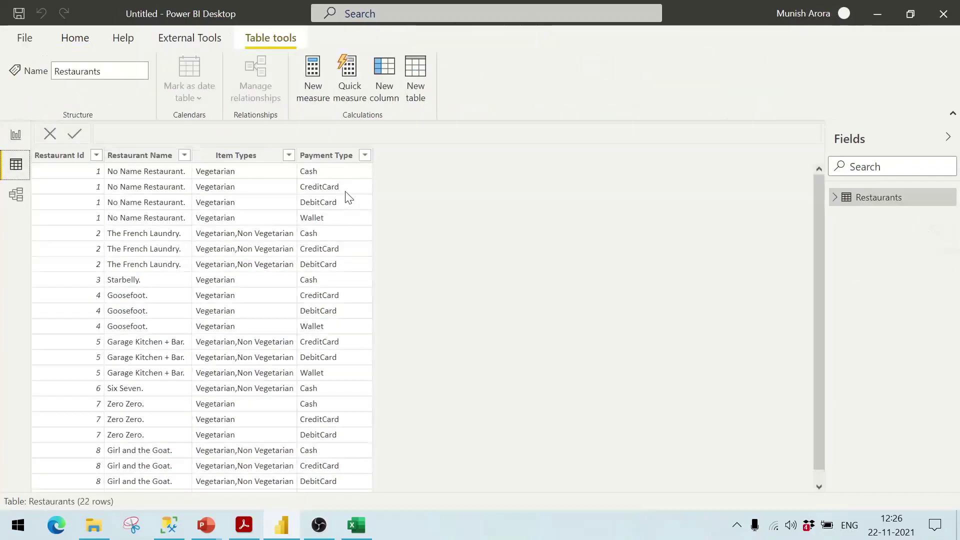
pyautogui.click(365, 157)
pyautogui.click(396, 312)
pyautogui.click(395, 326)
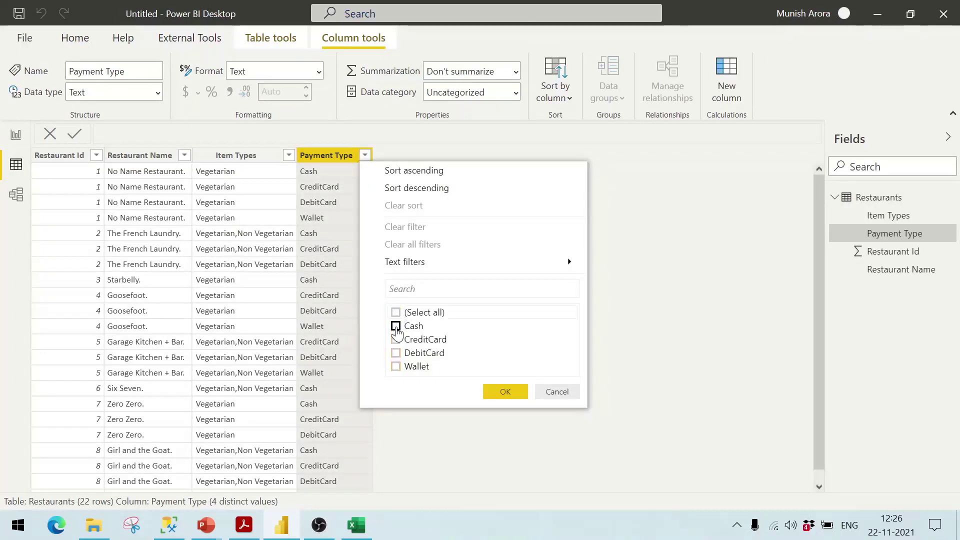
pyautogui.click(508, 390)
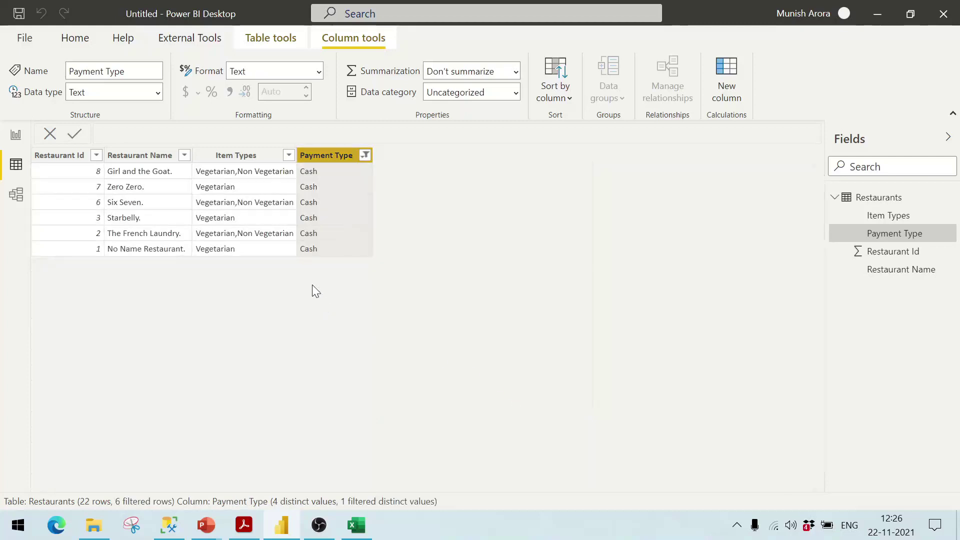